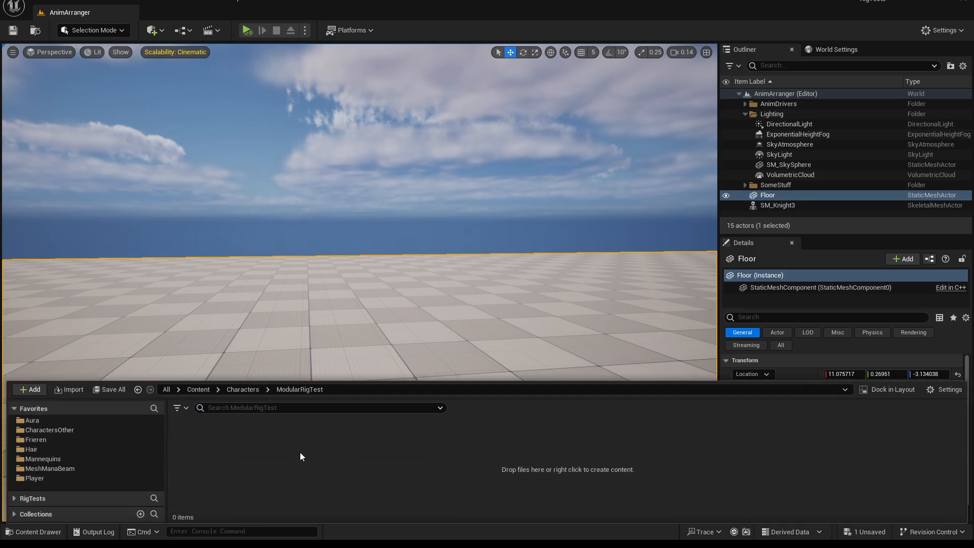
# Create a Control Rig asset with ModularRig as its parent, name it CR_ModularTest, and open it.
pyautogui.rightClick(293, 450)
pyautogui.moveTo(348, 210)
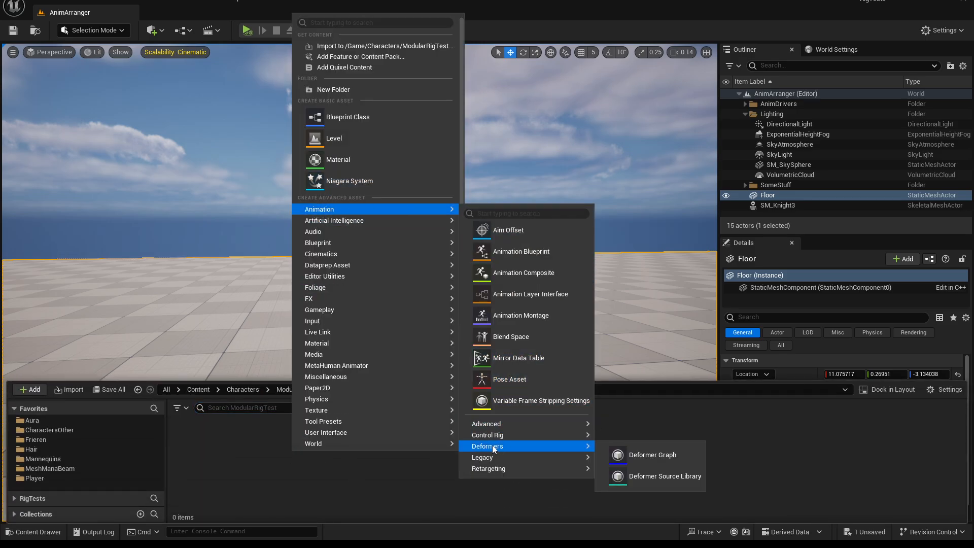
pyautogui.moveTo(512, 435)
pyautogui.click(670, 446)
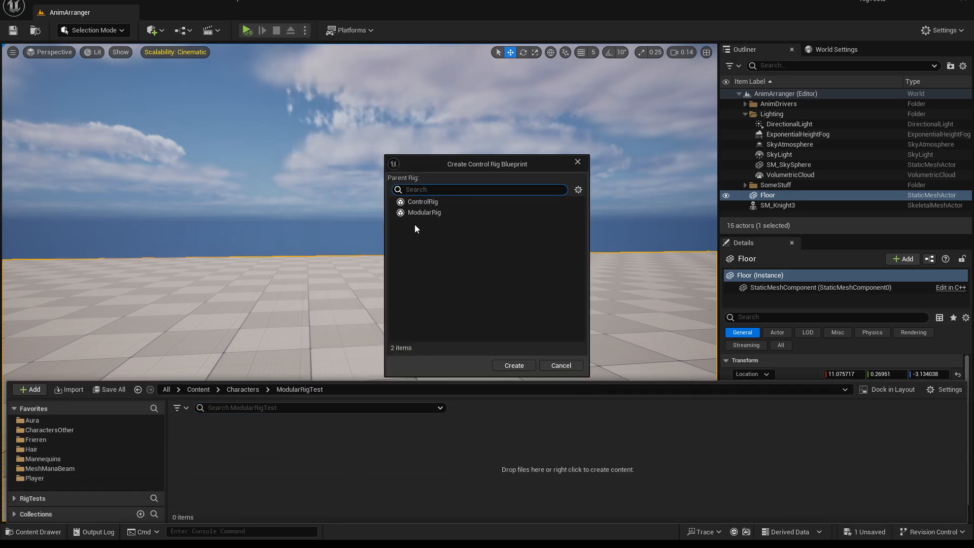
pyautogui.click(413, 213)
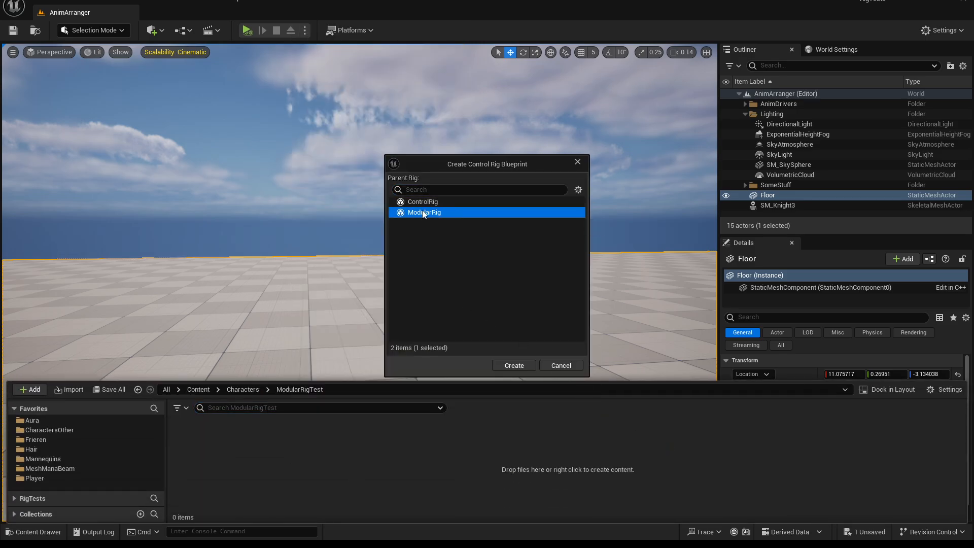
pyautogui.click(532, 366)
pyautogui.write('CR_')
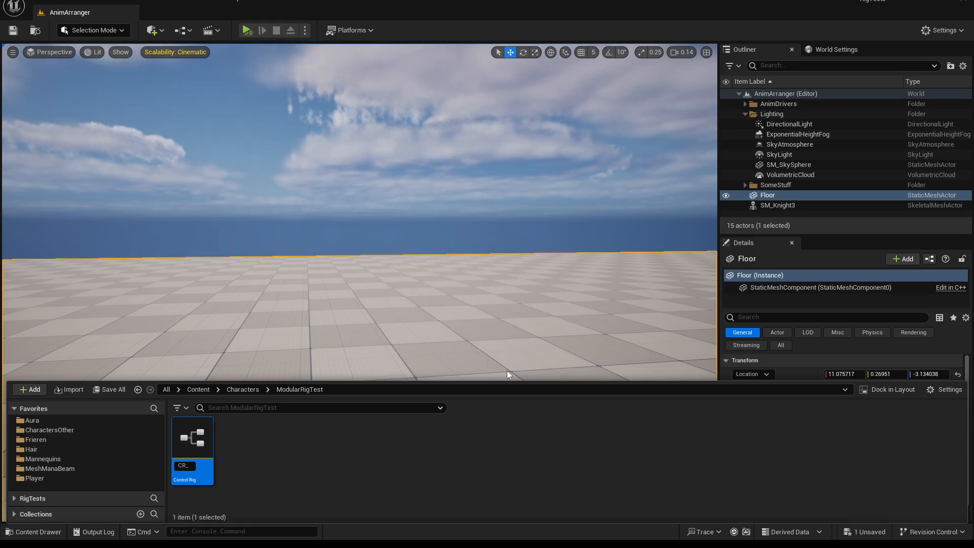
pyautogui.write('ModularTest')
pyautogui.press('Return')
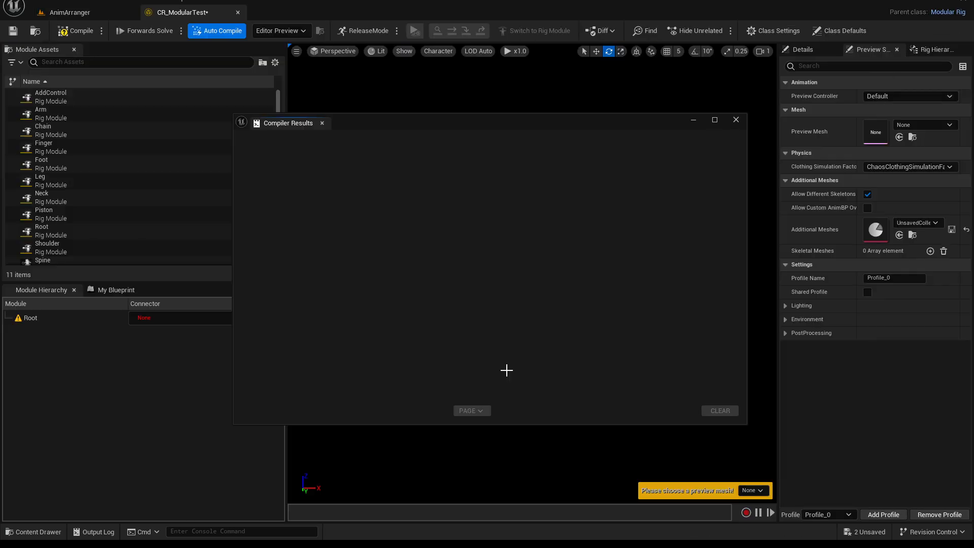
pyautogui.click(736, 120)
# Set the preview mesh of the modular rig to SKM_Quinn.
pyautogui.click(923, 125)
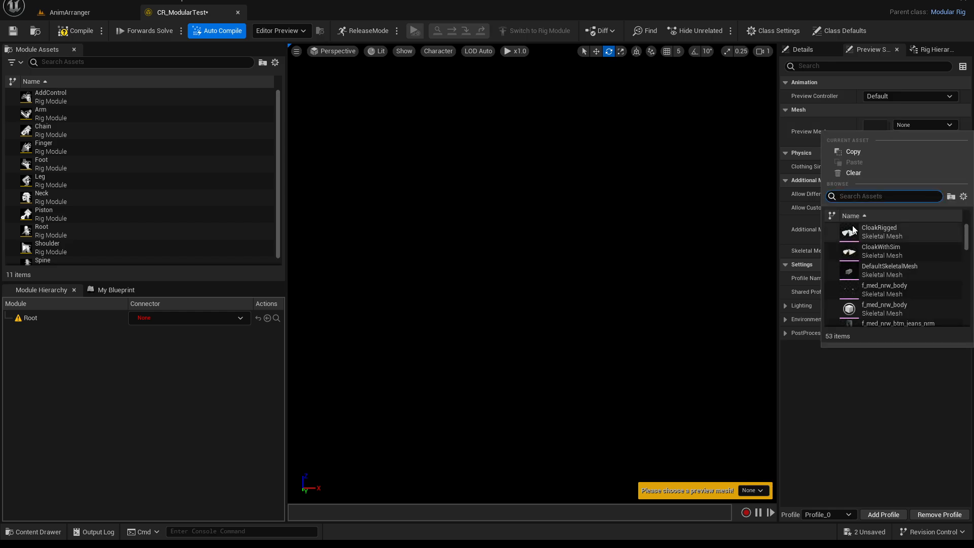
pyautogui.write('q')
pyautogui.press('BackSpace')
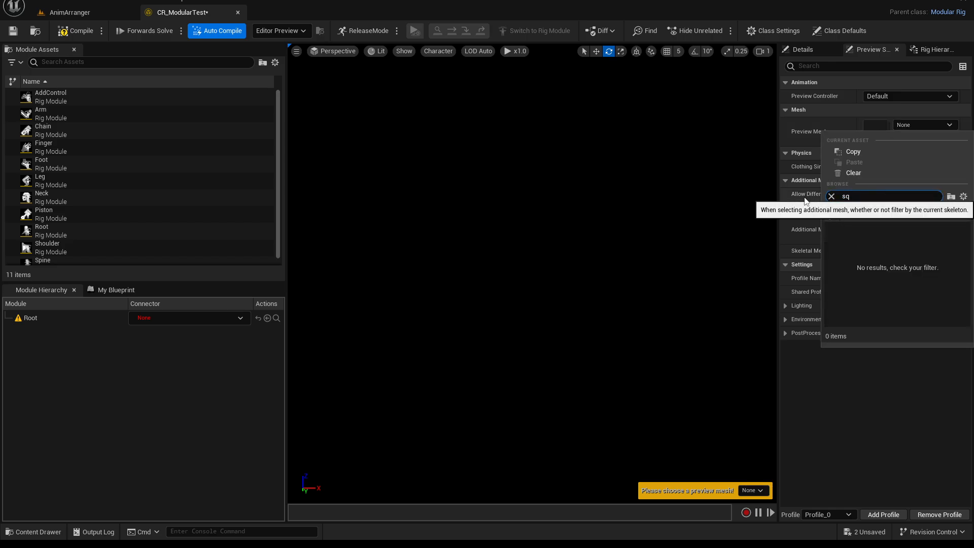
pyautogui.write('q')
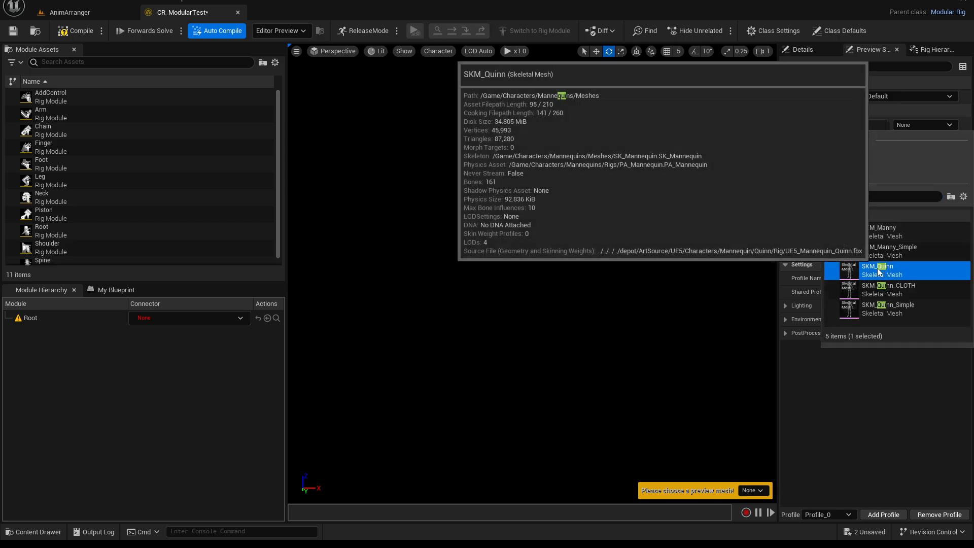
pyautogui.click(878, 269)
# Add the Spine module to the socket at the character's pelvis.
pyautogui.scroll(-1, 66, 244)
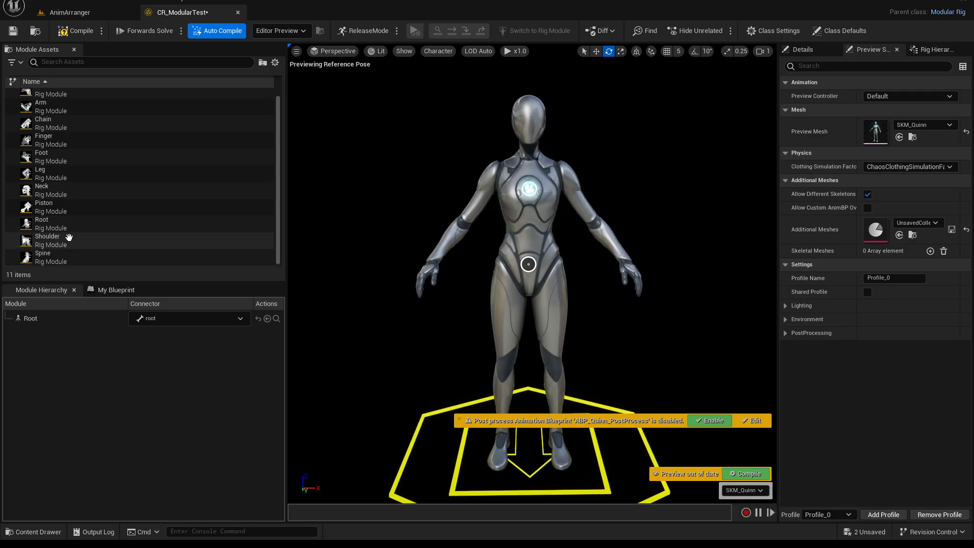
pyautogui.moveTo(61, 256); pyautogui.dragTo(527, 265)
pyautogui.moveTo(528, 283); pyautogui.dragTo(487, 216, button='right')
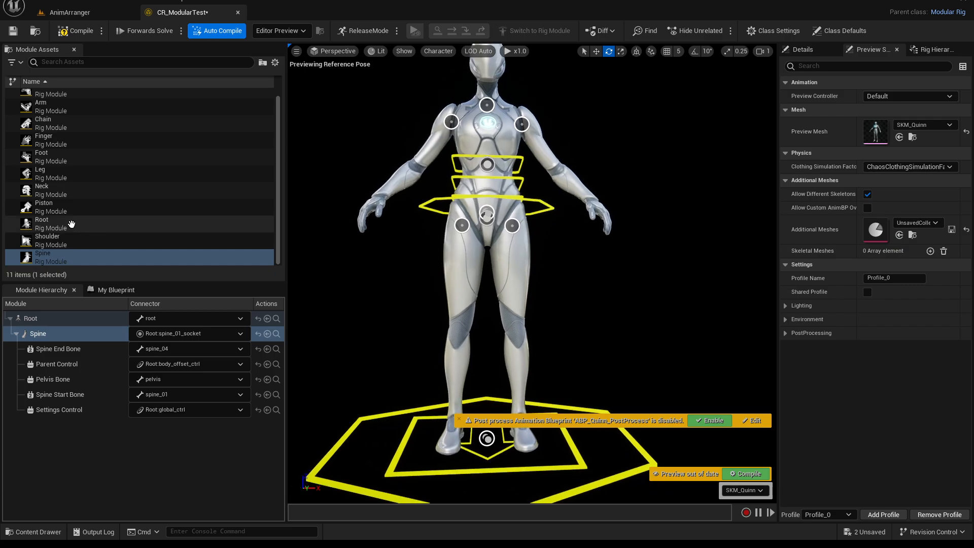
# Add a Leg module to each of the two thigh sockets.
pyautogui.moveTo(47, 172); pyautogui.dragTo(513, 227)
pyautogui.moveTo(513, 226); pyautogui.dragTo(496, 198, button='right')
pyautogui.moveTo(52, 174); pyautogui.dragTo(441, 197)
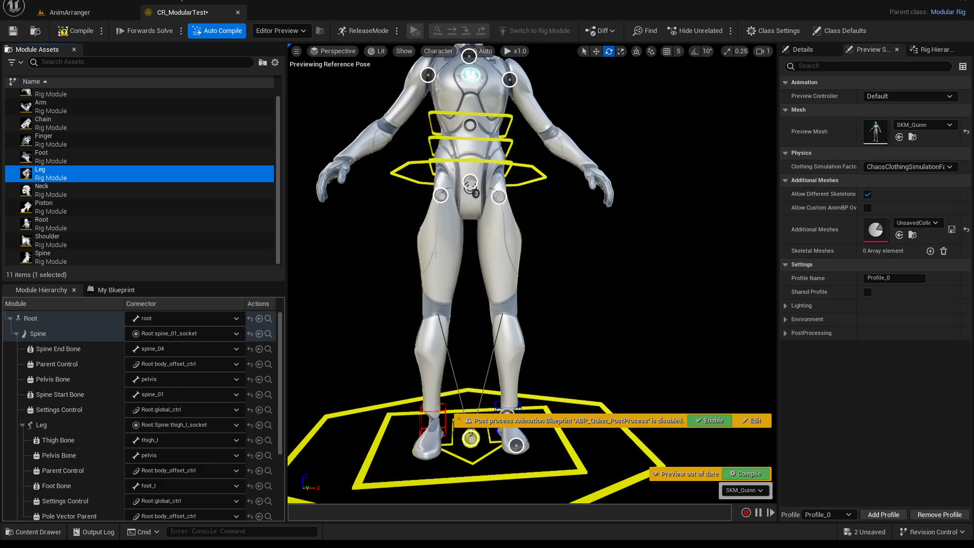
# Examine the leg controls and pole vector lines between the knees and the feet from several angles.
pyautogui.moveTo(471, 195); pyautogui.dragTo(416, 216, button='right')
pyautogui.scroll(-3, 491, 224)
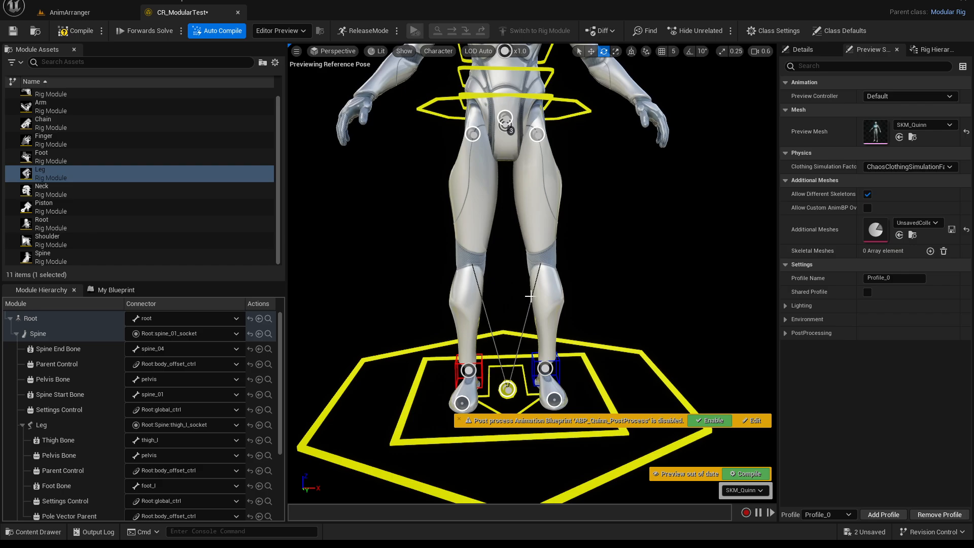
pyautogui.press('w')
pyautogui.moveTo(530, 296); pyautogui.dragTo(525, 406, button='right')
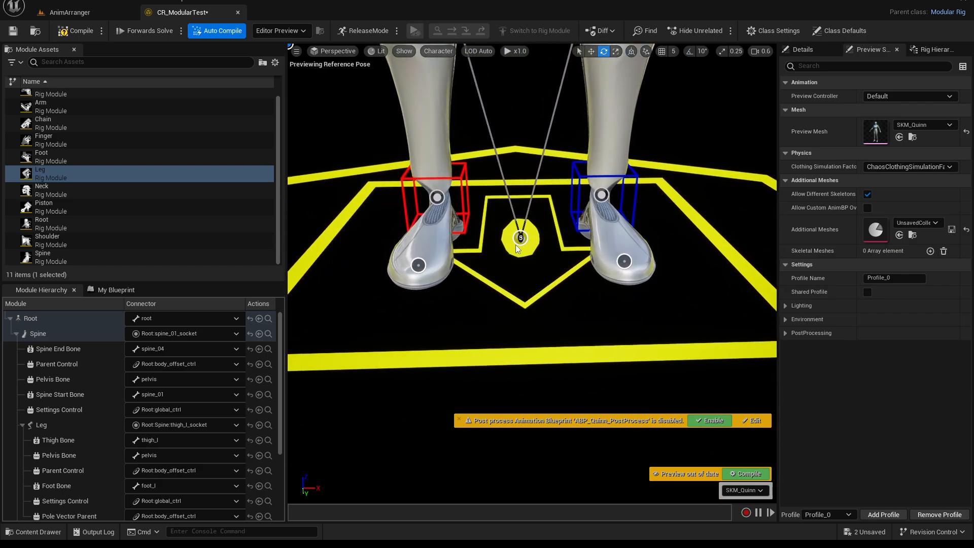
pyautogui.click(509, 151)
pyautogui.press('s')
pyautogui.moveTo(510, 151)
pyautogui.mouseDown(button='right')
pyautogui.moveTo(508, 97)
pyautogui.moveTo(512, 148)
pyautogui.mouseUp(button='right')
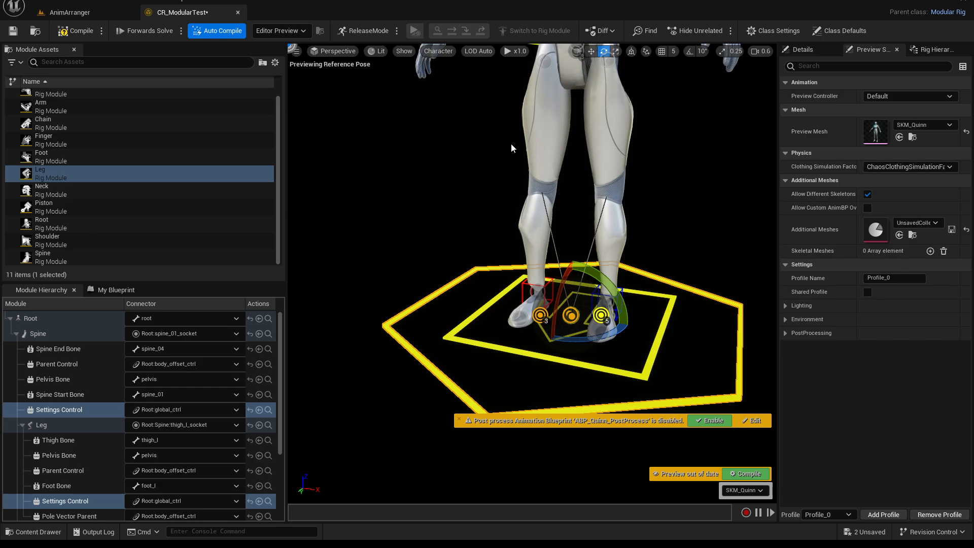
pyautogui.moveTo(501, 150); pyautogui.dragTo(517, 137, button='right')
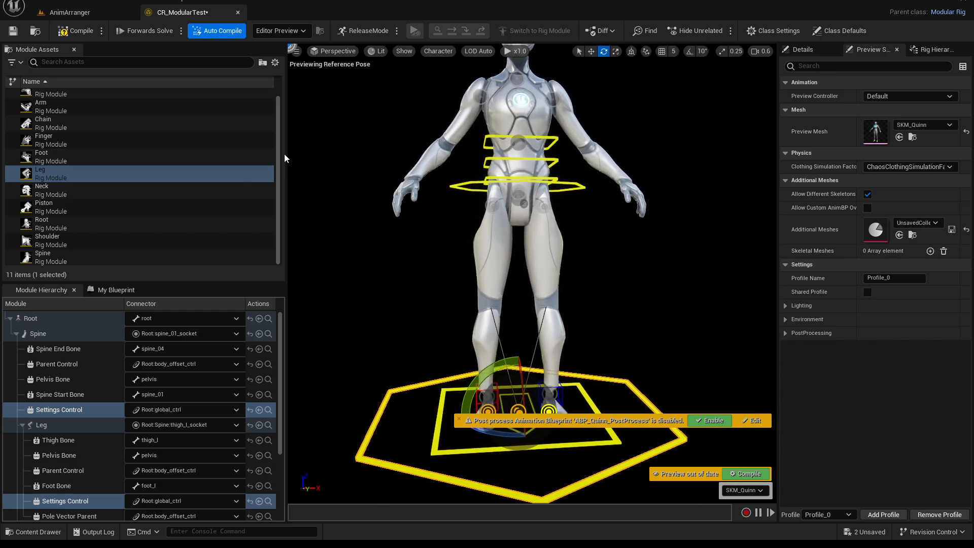
# Open the Arm rig module for editing from the module assets.
pyautogui.moveTo(277, 133); pyautogui.dragTo(277, 119)
pyautogui.moveTo(386, 150)
pyautogui.mouseDown(button='right')
pyautogui.moveTo(386, 109)
pyautogui.moveTo(382, 134)
pyautogui.mouseUp(button='right')
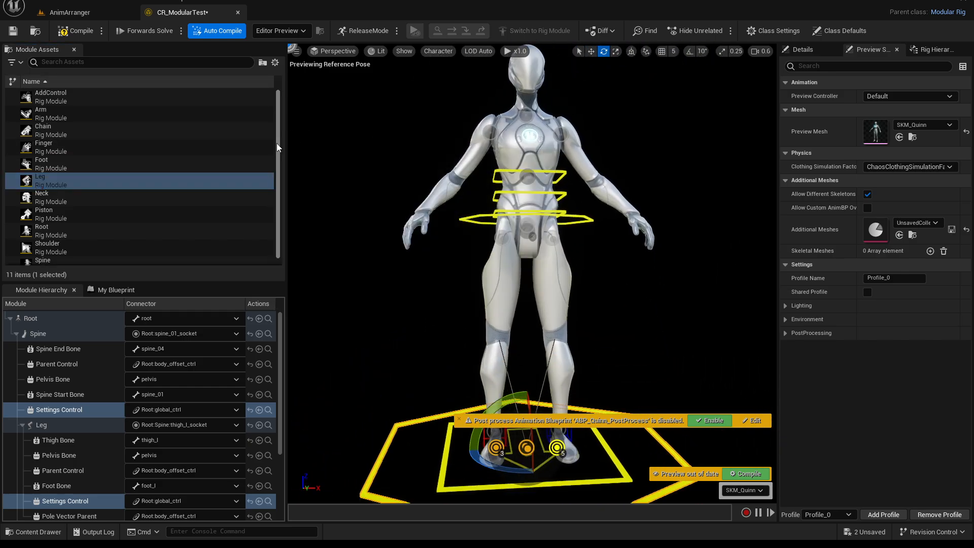
pyautogui.click(278, 146)
pyautogui.click(88, 108)
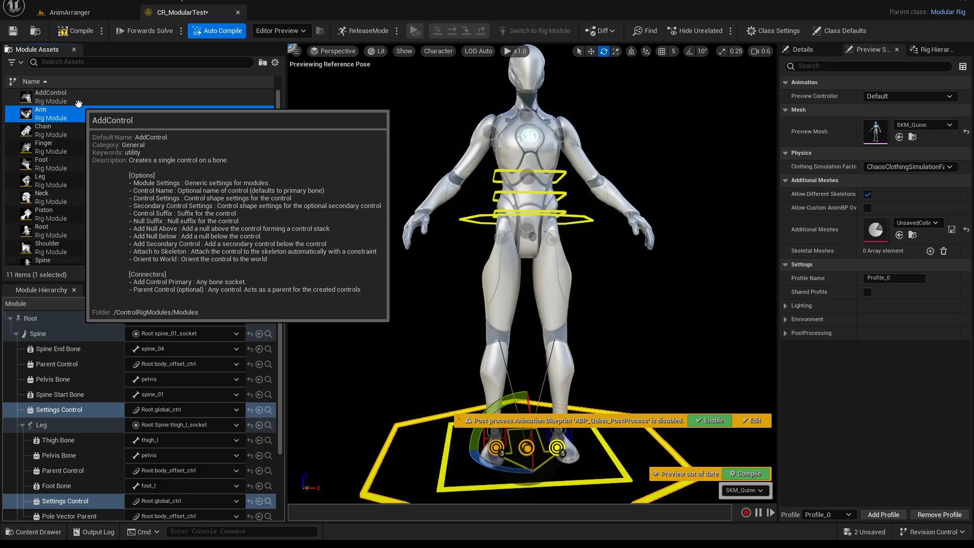
pyautogui.moveTo(47, 116)
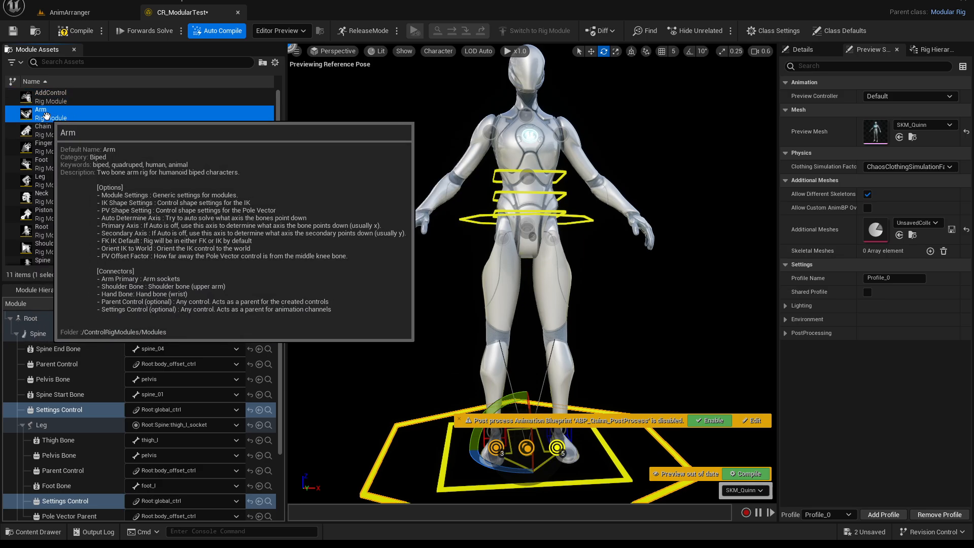
pyautogui.doubleClick(50, 116)
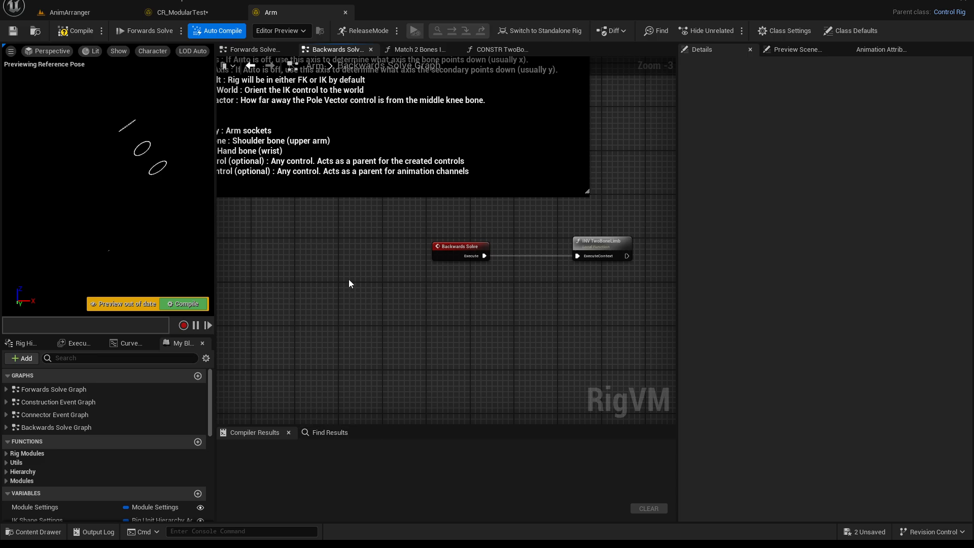
# Search the Arm module for ComputePole and enable Draw Transform on the ComputePoleVector node in Match 2 Bones IK onto FK.
pyautogui.hotkey('ctrl', 'f')
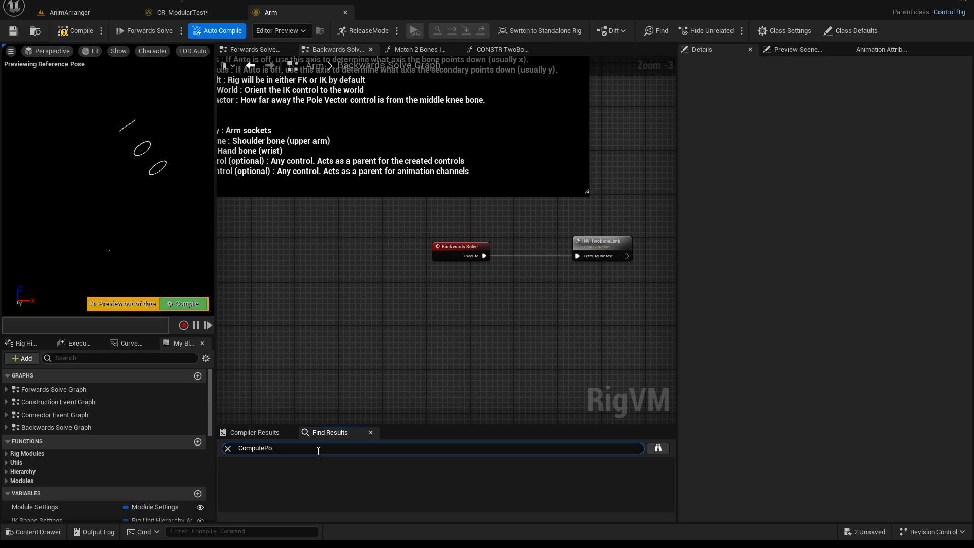
pyautogui.press('Return')
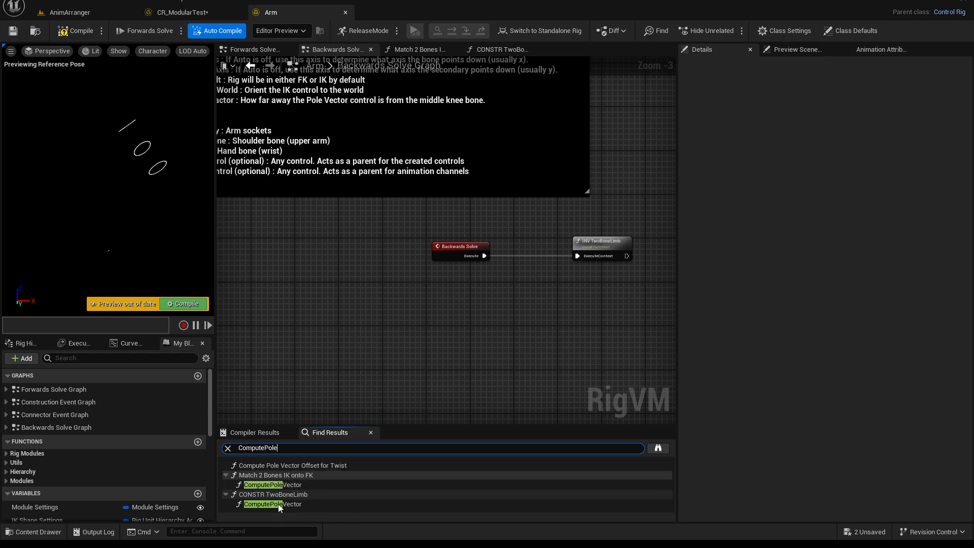
pyautogui.click(280, 485)
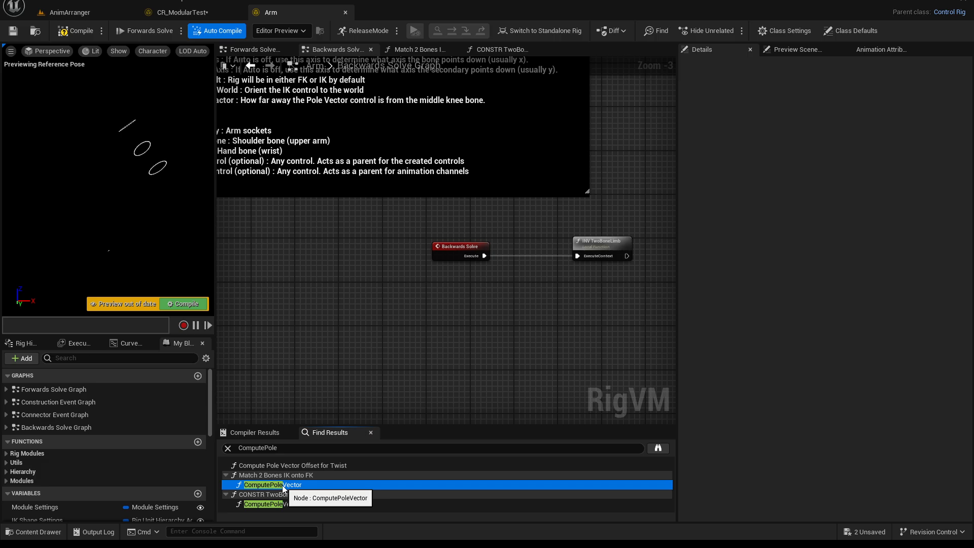
pyautogui.doubleClick(269, 486)
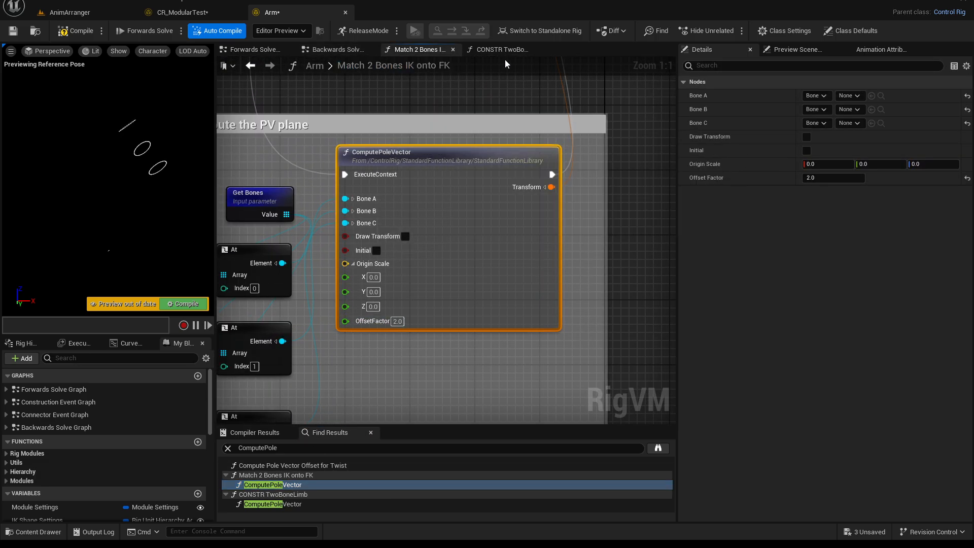
pyautogui.click(405, 237)
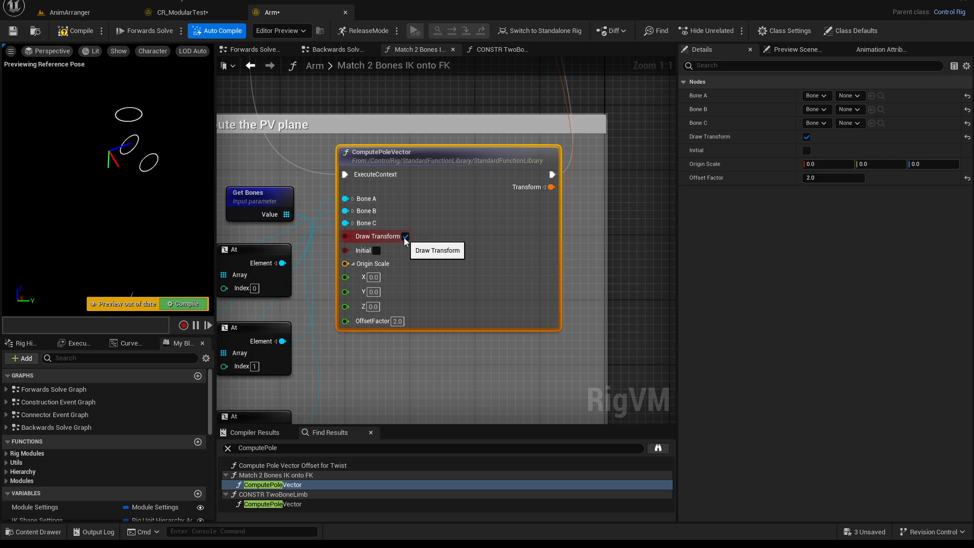
# Enable Draw Transform on the ComputePoleVector node in the CONSTR TwoBoneLimb function.
pyautogui.click(273, 506)
pyautogui.doubleClick(266, 506)
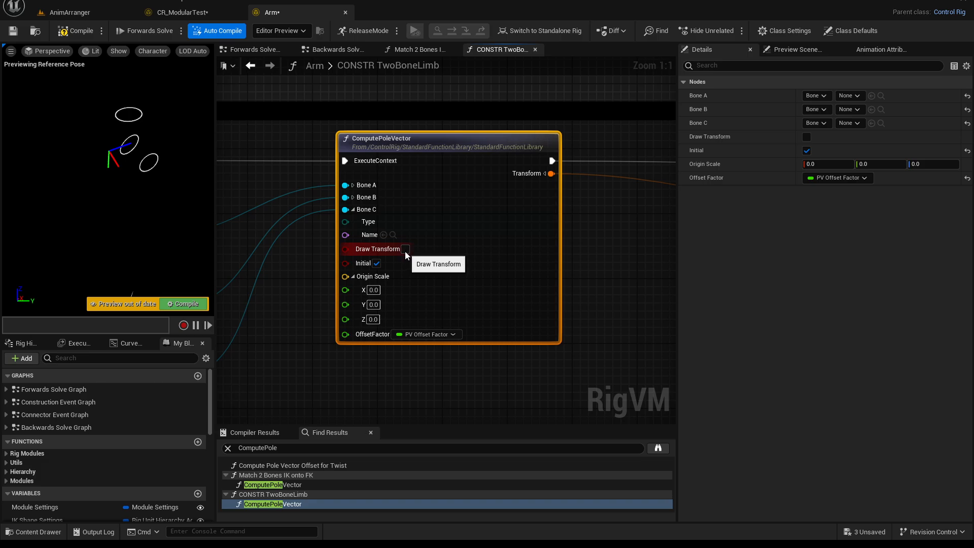
pyautogui.click(406, 249)
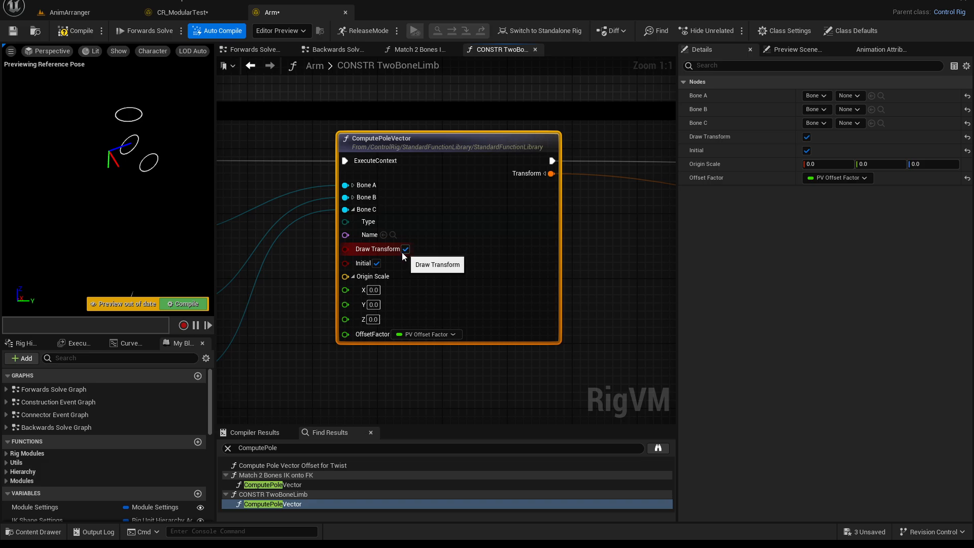
# Compile and save the Arm module, then close it.
pyautogui.click(80, 34)
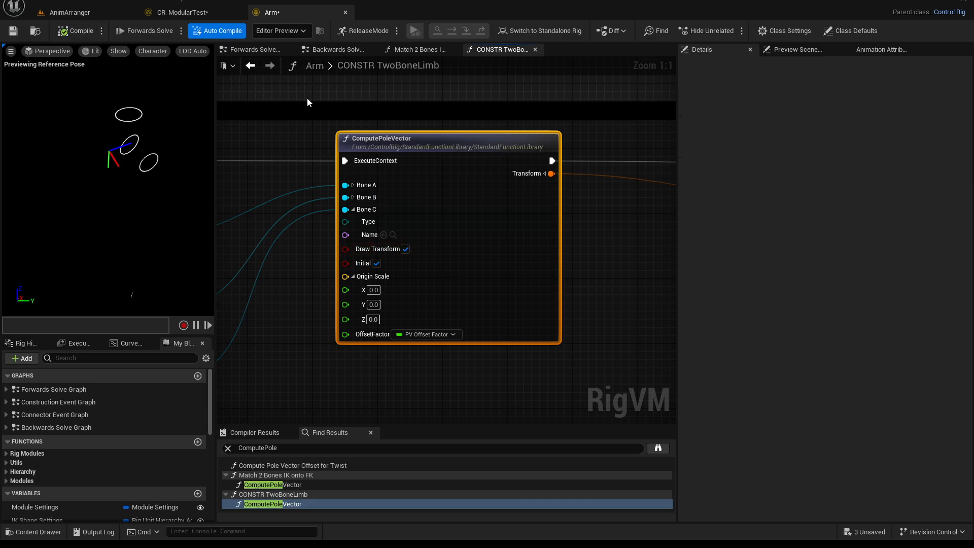
pyautogui.rightClick(307, 99)
pyautogui.click(290, 93)
pyautogui.hotkey('ctrl', 's')
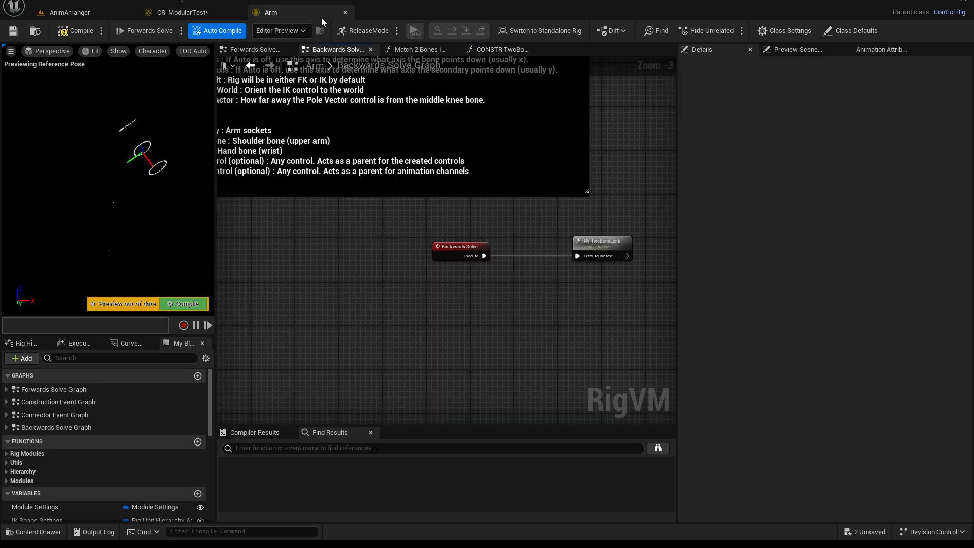
pyautogui.click(345, 12)
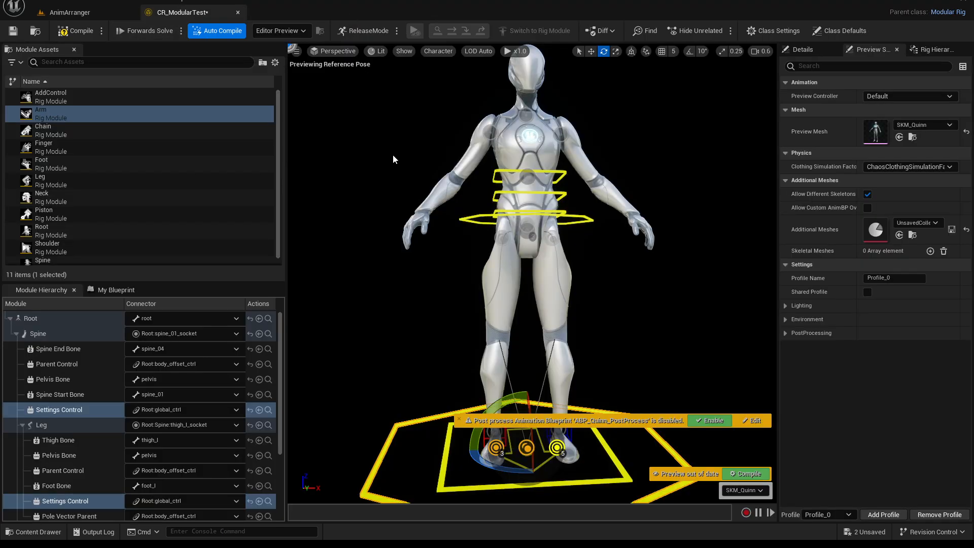
# Open the Leg rig module, compile it, check its pole vector control in the preview, and close it.
pyautogui.click(278, 148)
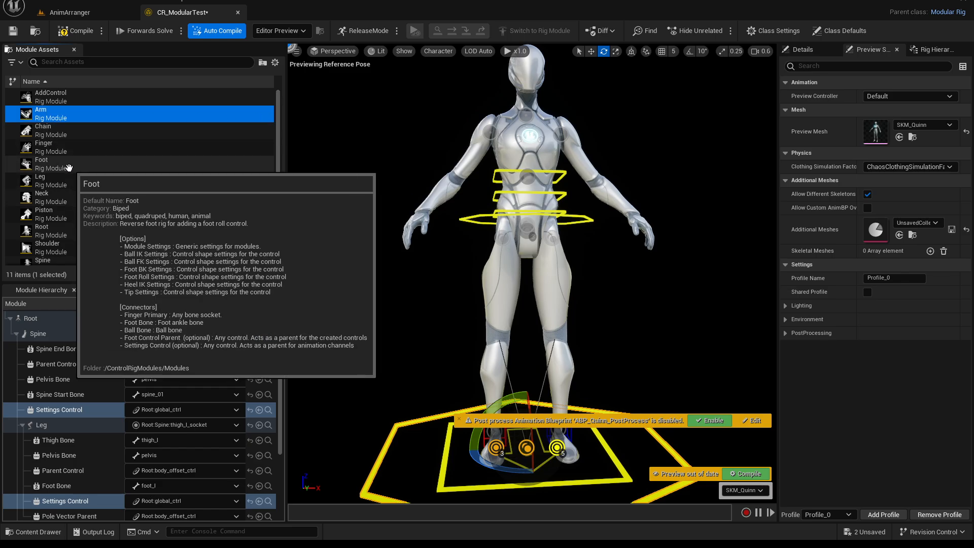
pyautogui.click(58, 181)
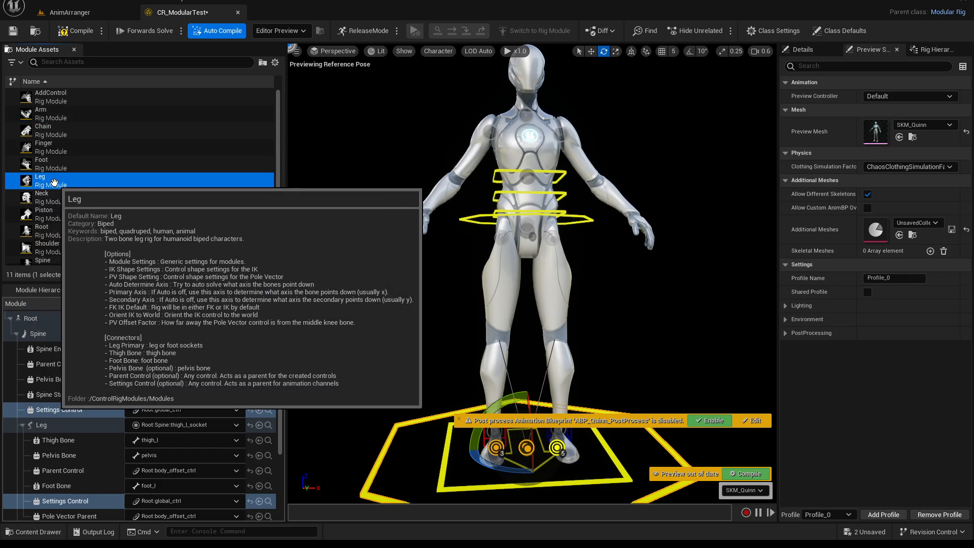
pyautogui.doubleClick(55, 182)
pyautogui.click(69, 31)
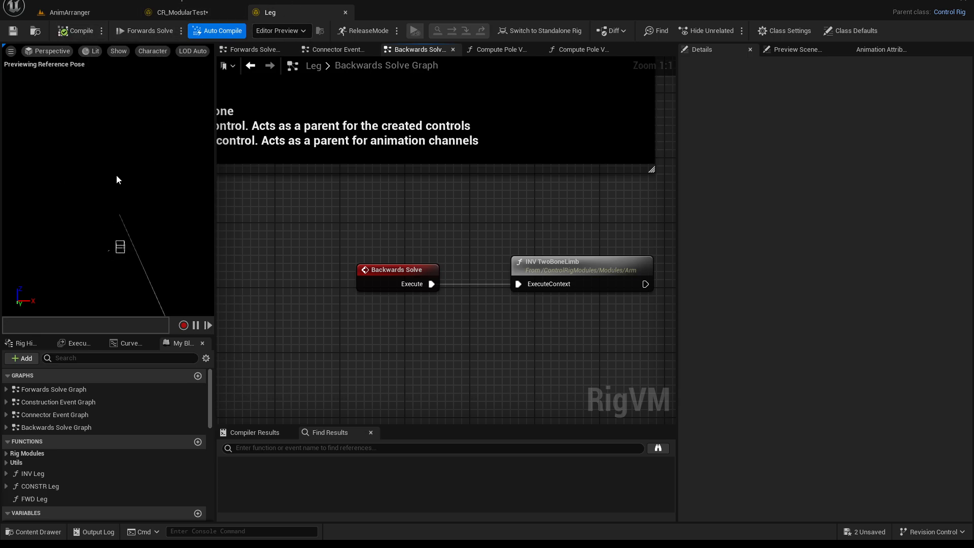
pyautogui.moveTo(108, 193); pyautogui.dragTo(101, 216, button='right')
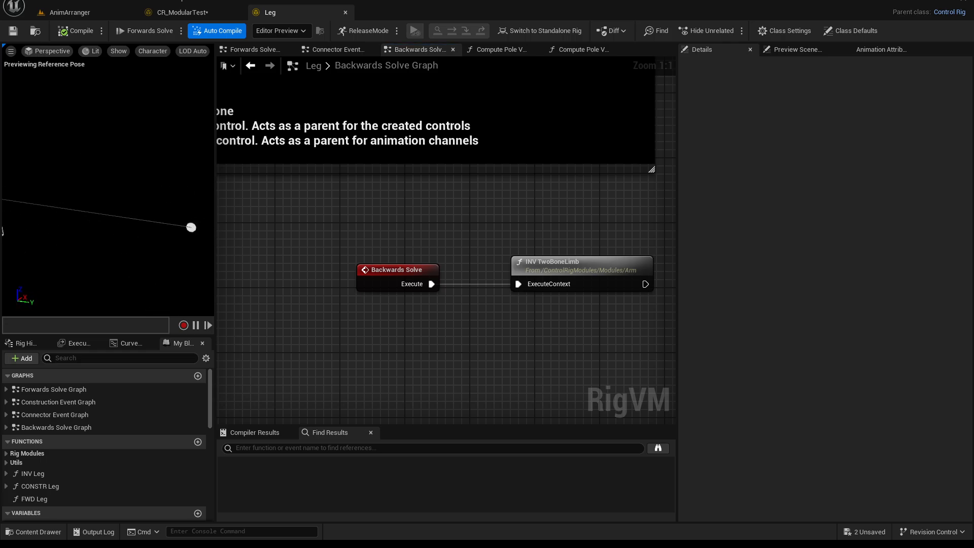
pyautogui.click(346, 12)
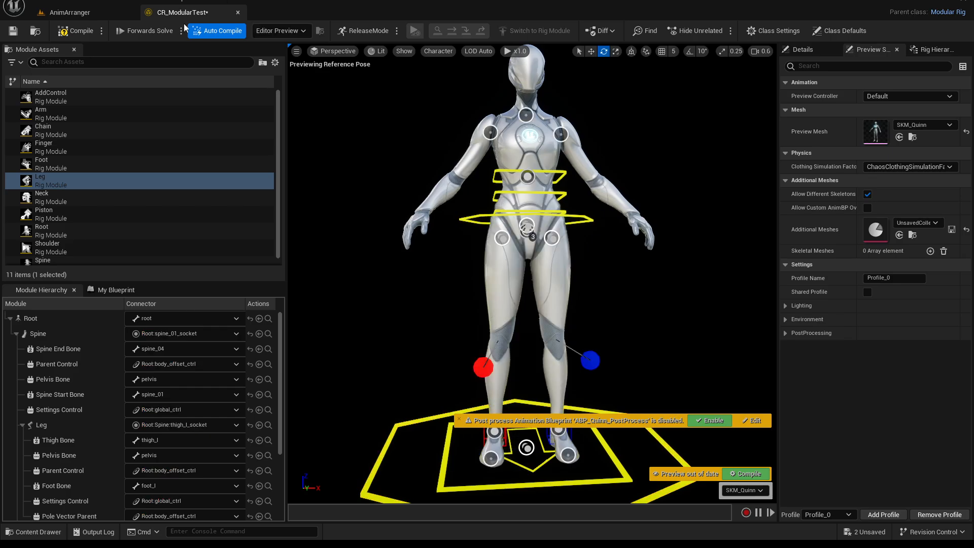
# Check the pole vector controls around the knees, then inspect the shoulder sockets on the upper body.
pyautogui.moveTo(546, 292); pyautogui.dragTo(720, 284, button='right')
pyautogui.moveTo(532, 274); pyautogui.dragTo(573, 269, button='right')
pyautogui.moveTo(527, 203); pyautogui.dragTo(513, 245, button='right')
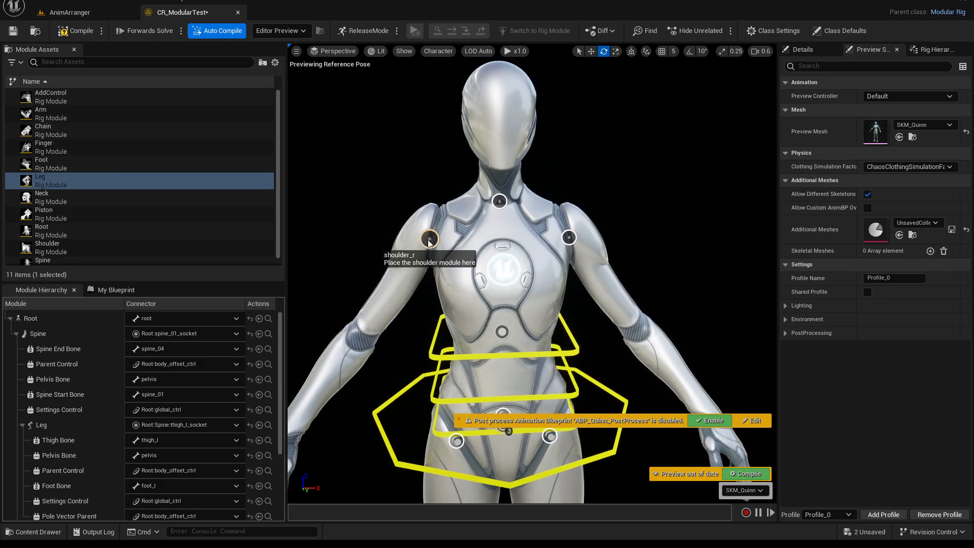
# Attach the Shoulder module to the shoulder sockets on both sides of the mannequin.
pyautogui.scroll(-1, 68, 244)
pyautogui.moveTo(68, 244); pyautogui.dragTo(429, 238)
pyautogui.click(417, 307)
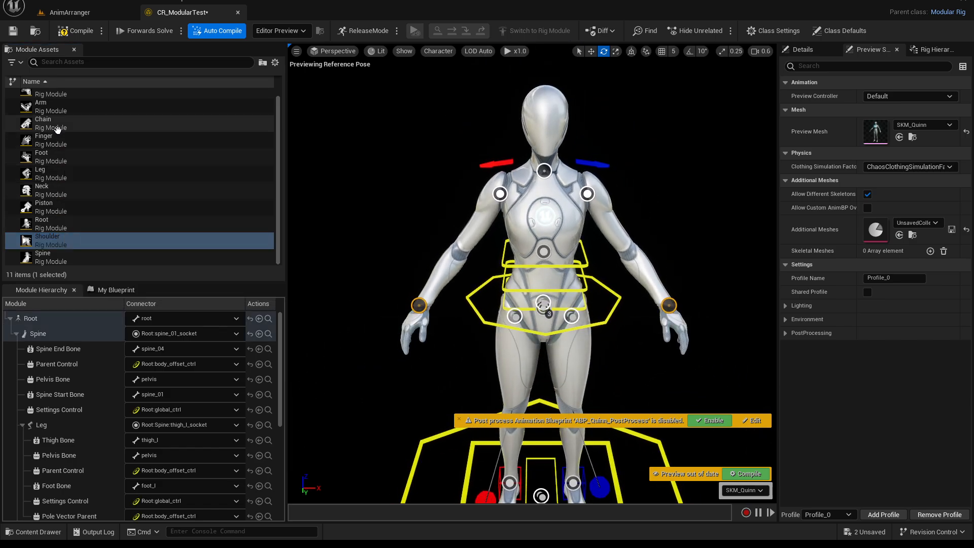
# Attach the Arm module to the wrist sockets on both sides and the Neck module to the socket at the neck base.
pyautogui.scroll(1, 56, 119)
pyautogui.moveTo(56, 118); pyautogui.dragTo(418, 306)
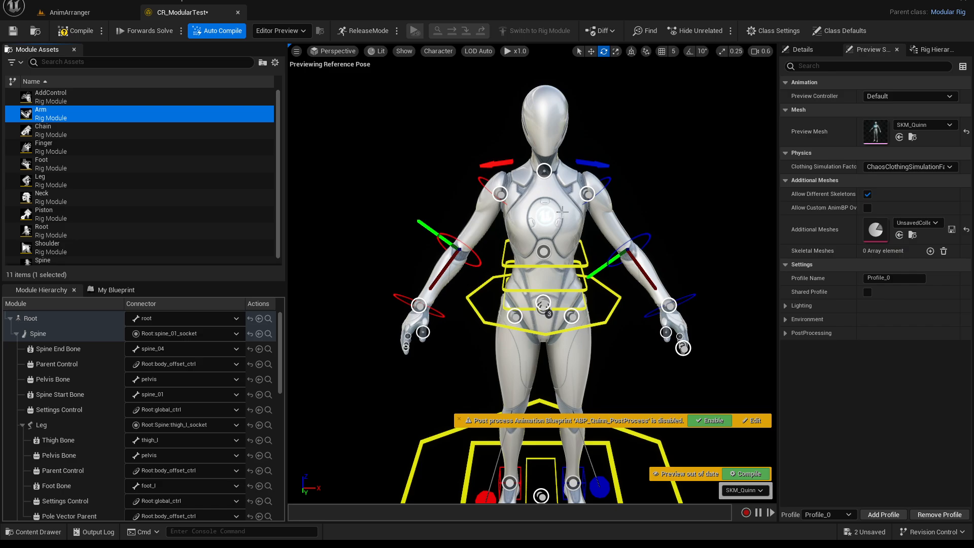
pyautogui.moveTo(56, 198); pyautogui.dragTo(546, 176)
# Attach Finger modules to the thumb and fingertip sockets of both hands.
pyautogui.moveTo(545, 176); pyautogui.dragTo(489, 292, button='right')
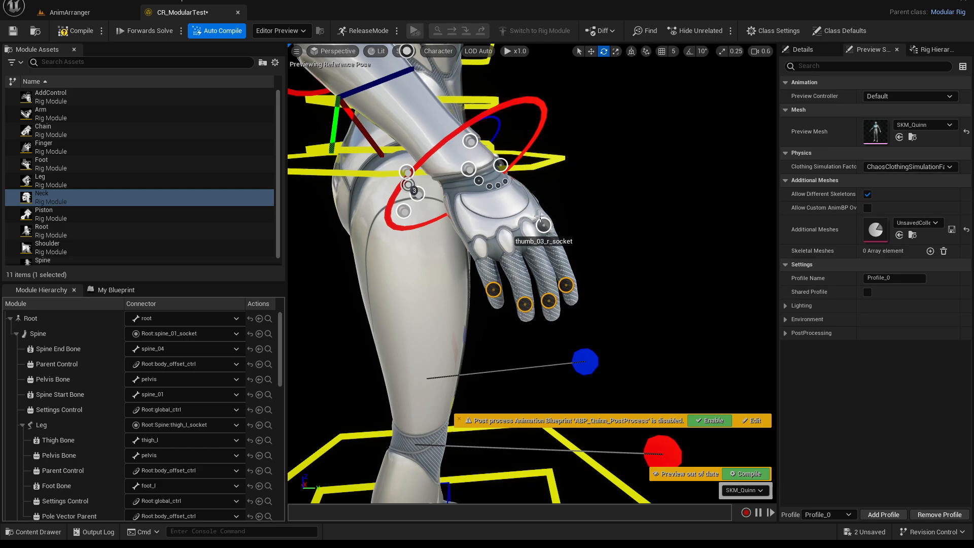
pyautogui.moveTo(51, 147); pyautogui.dragTo(544, 227)
pyautogui.moveTo(533, 226); pyautogui.dragTo(315, 228, button='right')
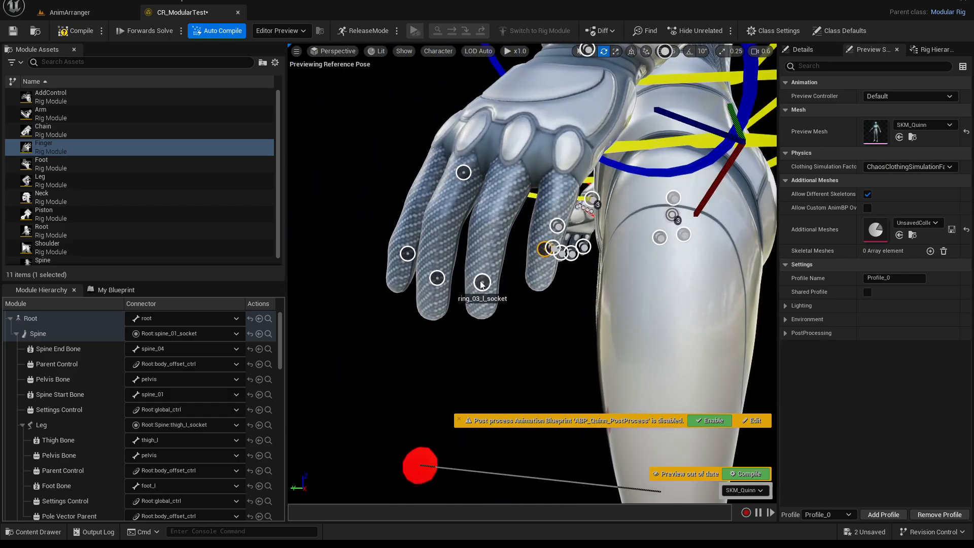
pyautogui.scroll(-1, 425, 204)
pyautogui.moveTo(425, 204); pyautogui.dragTo(425, 195, button='right')
pyautogui.moveTo(94, 148); pyautogui.dragTo(382, 323)
# Attach the Foot module to the toe sockets on both feet.
pyautogui.moveTo(381, 324); pyautogui.dragTo(492, 398, button='right')
pyautogui.scroll(-1, 158, 228)
pyautogui.moveTo(52, 158); pyautogui.dragTo(437, 247)
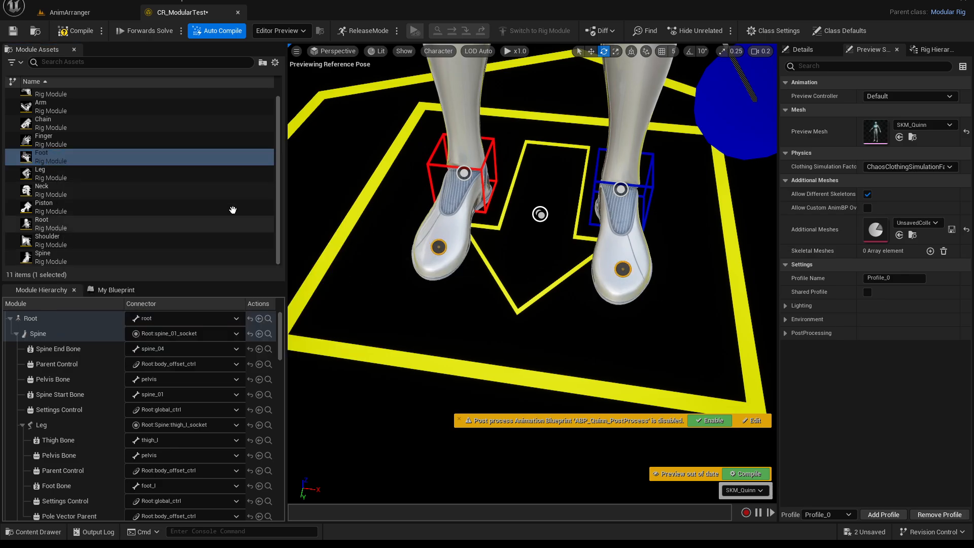
pyautogui.moveTo(53, 157); pyautogui.dragTo(439, 247)
pyautogui.moveTo(441, 327); pyautogui.dragTo(477, 339)
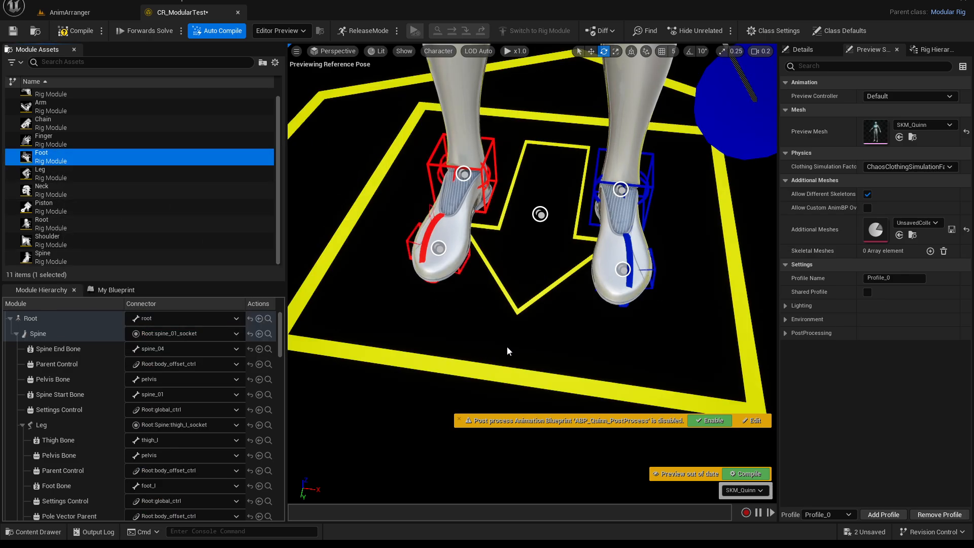
# Look over the full-body rig, then save and compile CR_ModularTest.
pyautogui.moveTo(507, 346); pyautogui.dragTo(507, 274, button='right')
pyautogui.scroll(1, 507, 284)
pyautogui.press('s')
pyautogui.scroll(1, 507, 274)
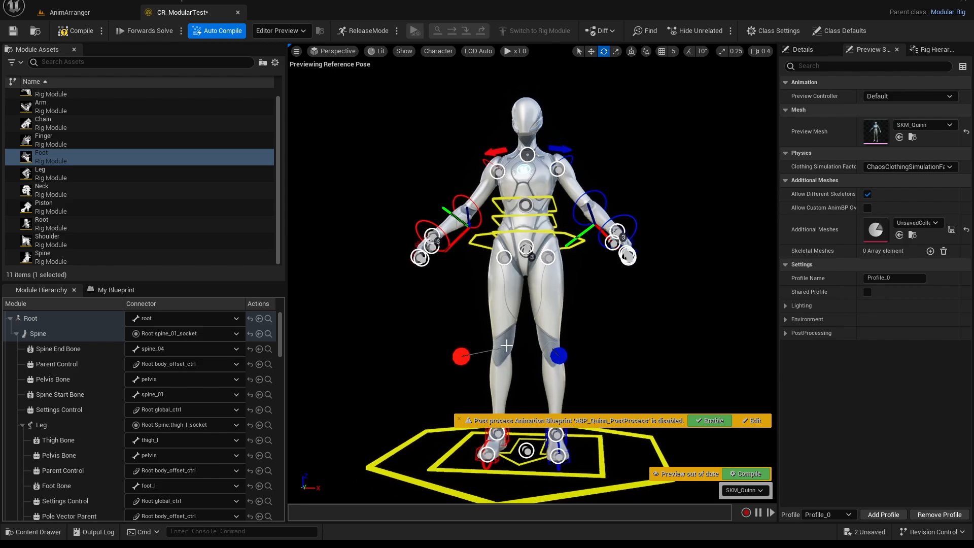
pyautogui.hotkey('ctrl', 's')
pyautogui.click(68, 30)
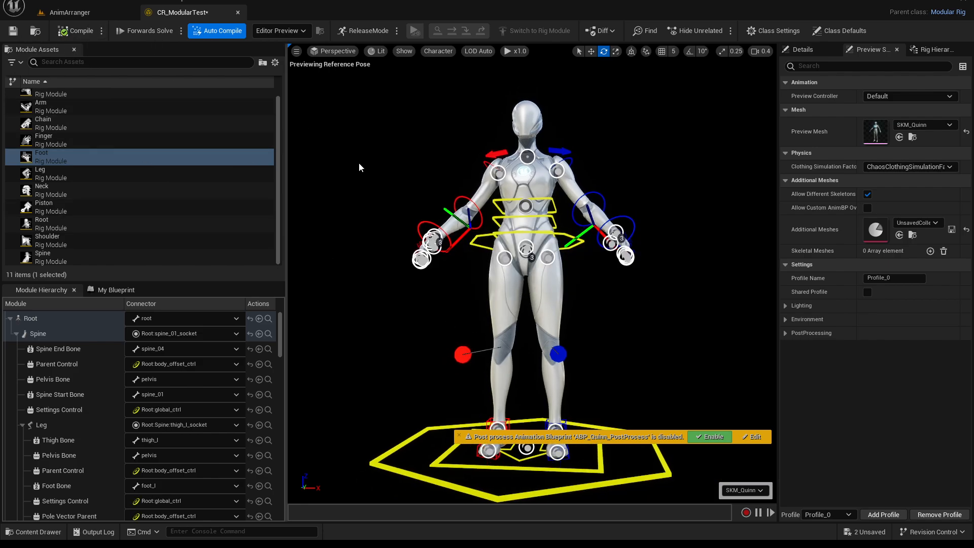
# Switch to the AnimArranger level and place the CR_ModularTest rig in the scene for animating.
pyautogui.click(67, 11)
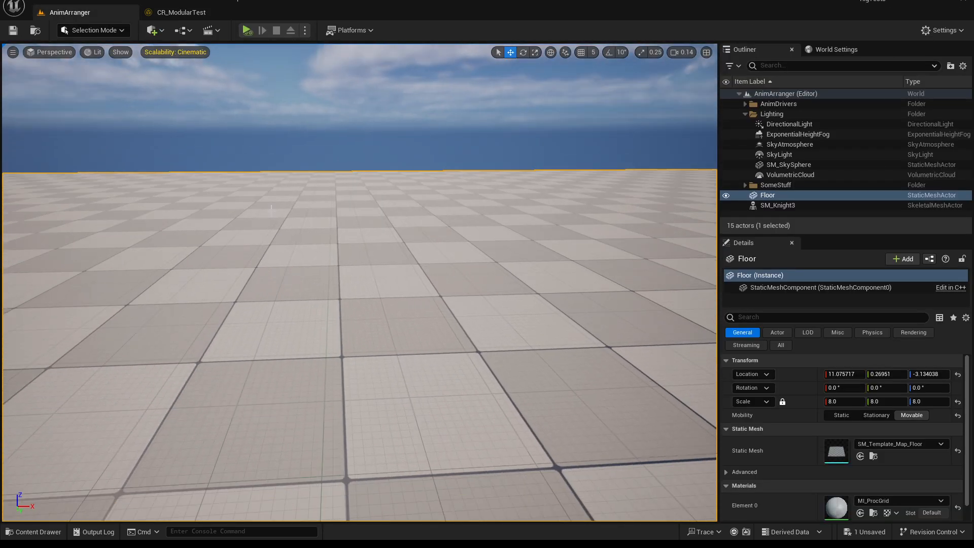
pyautogui.moveTo(352, 267); pyautogui.dragTo(353, 300)
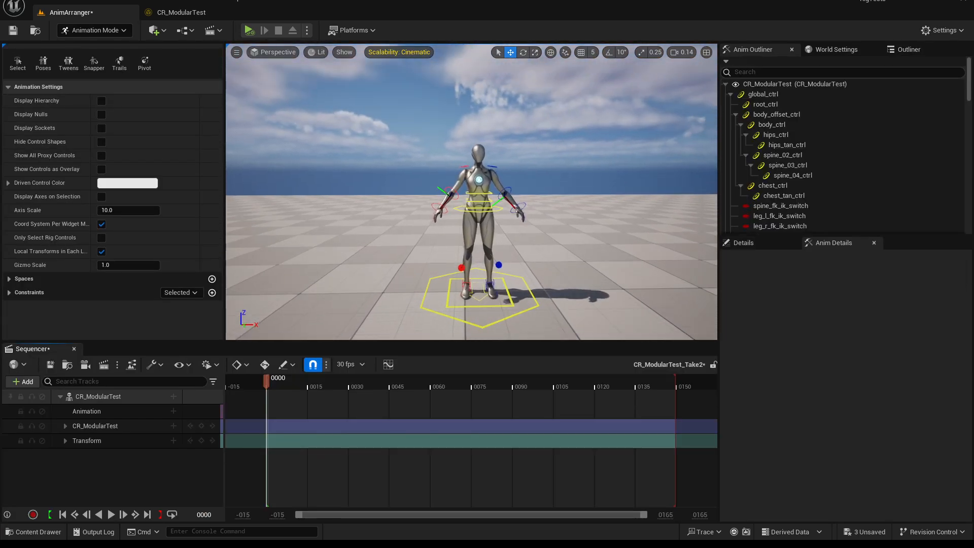
pyautogui.moveTo(354, 301); pyautogui.dragTo(400, 300, button='right')
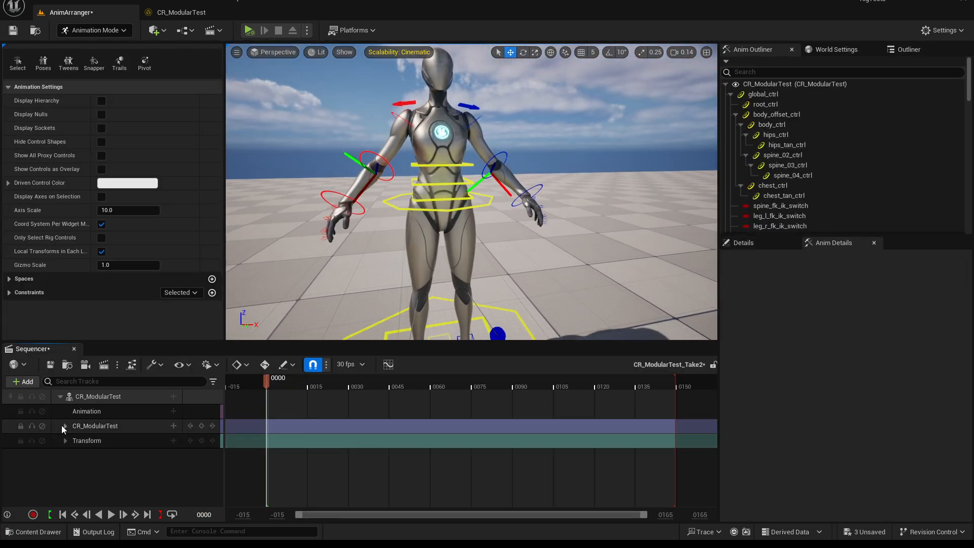
# Enable the FK/IK switches for the left and right arms in the CR_ModularTest track.
pyautogui.click(66, 426)
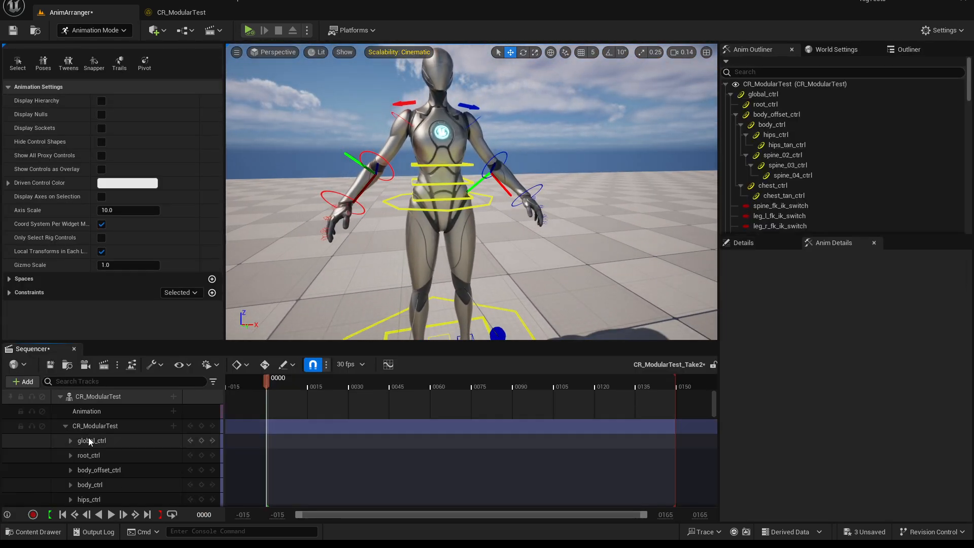
pyautogui.scroll(-5, 105, 441)
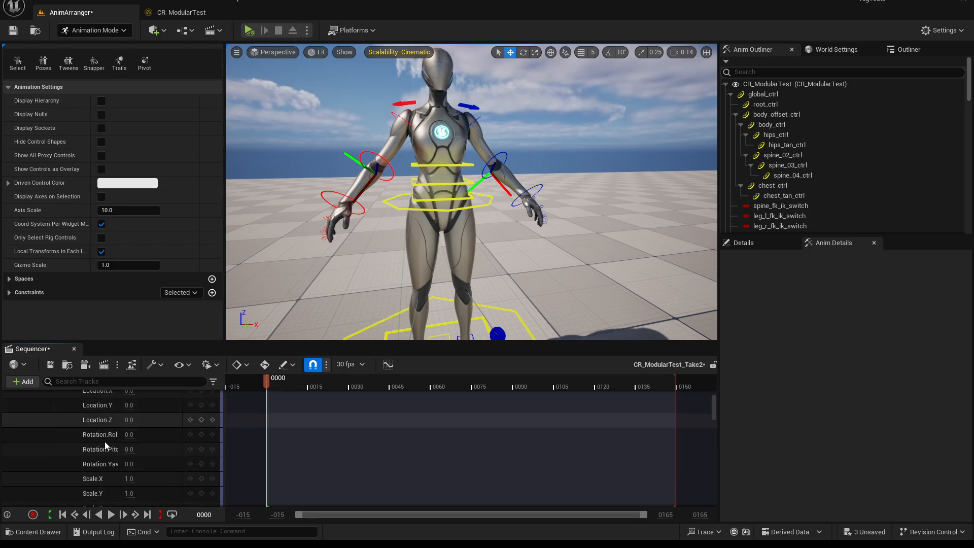
pyautogui.scroll(-1, 103, 443)
pyautogui.click(128, 453)
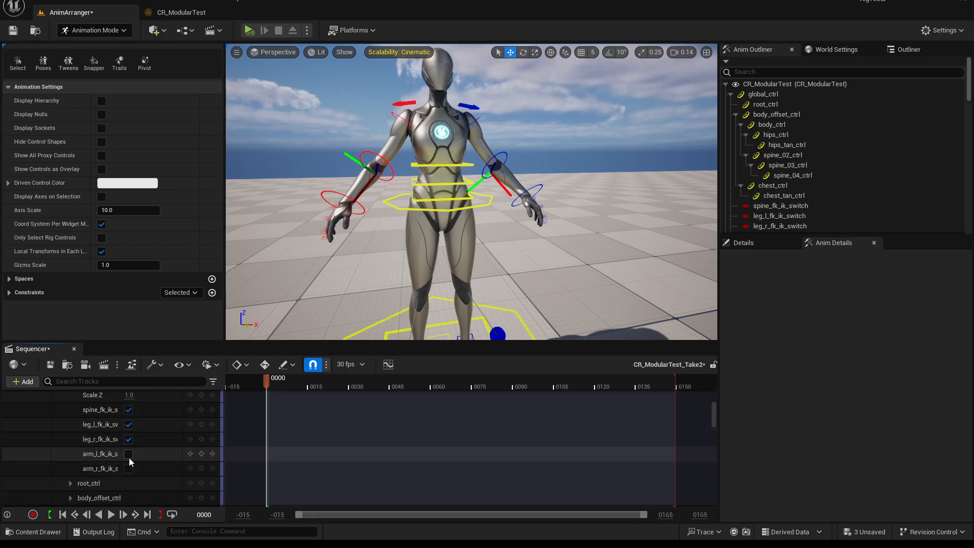
pyautogui.click(130, 467)
# Select the right arm's pole vector control and raise it about 13.4 units in Z to test the elbow.
pyautogui.keyDown('alt'); pyautogui.moveTo(352, 240); pyautogui.dragTo(349, 199); pyautogui.keyUp('alt')
pyautogui.click(373, 166)
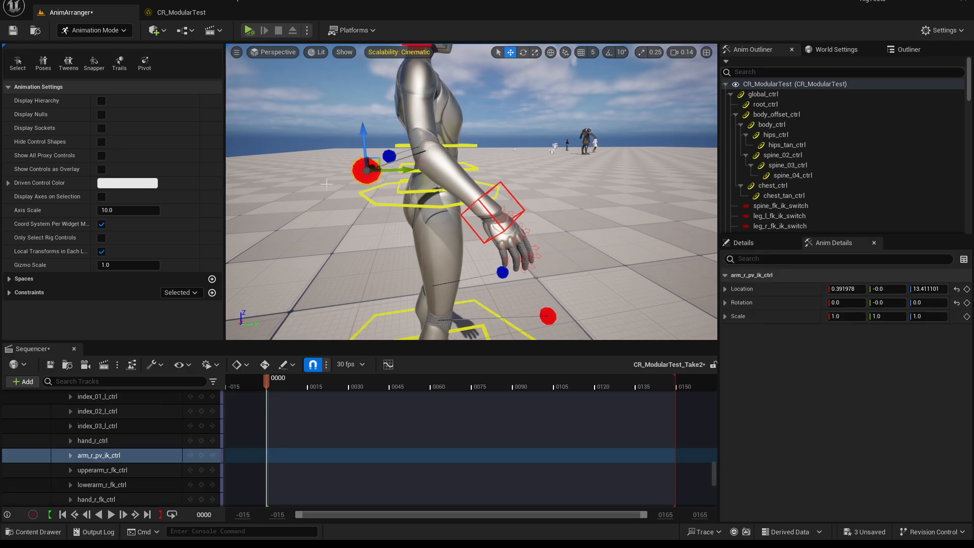
pyautogui.keyDown('alt'); pyautogui.moveTo(372, 166); pyautogui.dragTo(284, 208); pyautogui.keyUp('alt')
# Move the right foot control outward, forward and up to a location of about X -28, Y 17, Z 16.
pyautogui.moveTo(372, 166); pyautogui.dragTo(386, 203, button='right')
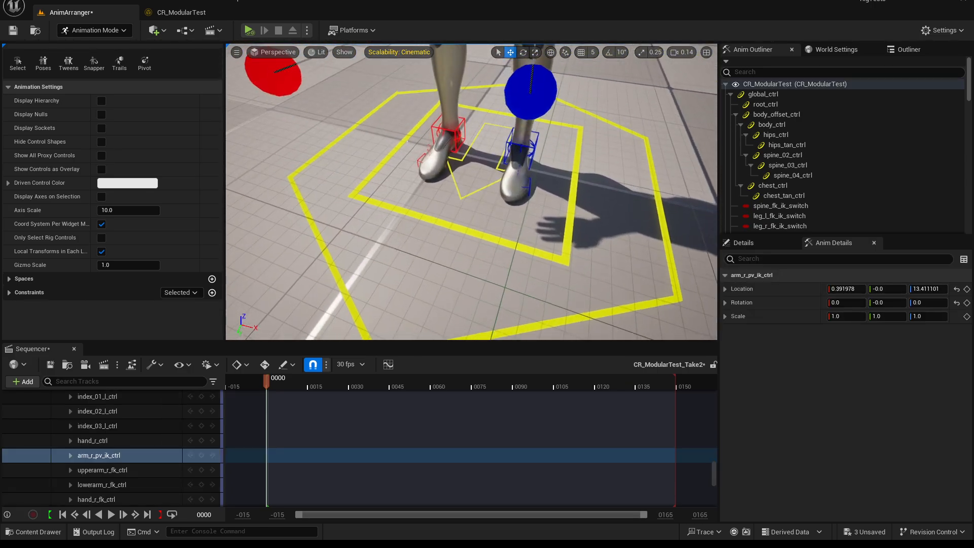
pyautogui.click(441, 140)
pyautogui.moveTo(423, 158); pyautogui.dragTo(436, 136, button='right')
pyautogui.moveTo(455, 146); pyautogui.dragTo(426, 145)
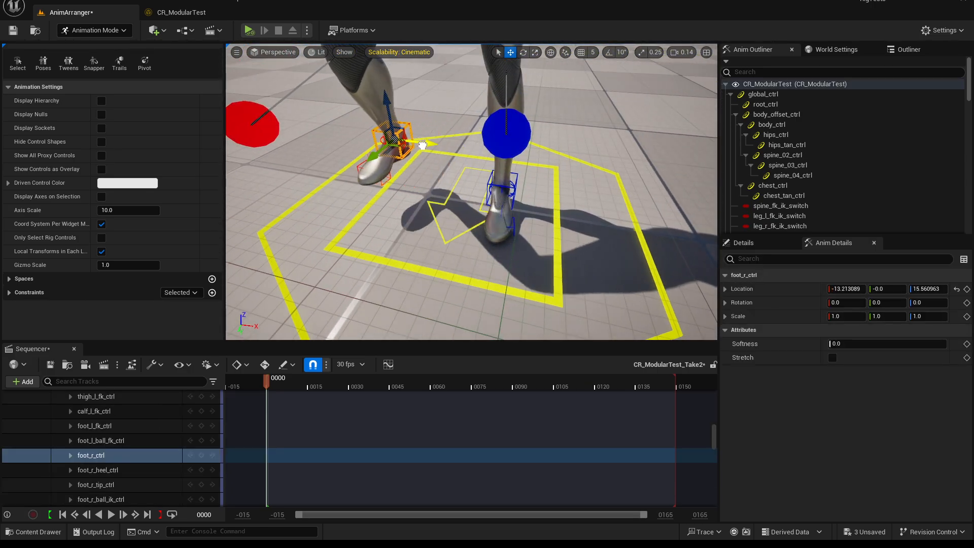
pyautogui.moveTo(425, 146); pyautogui.dragTo(425, 101, button='right')
pyautogui.press('s')
pyautogui.moveTo(446, 208); pyautogui.dragTo(424, 208)
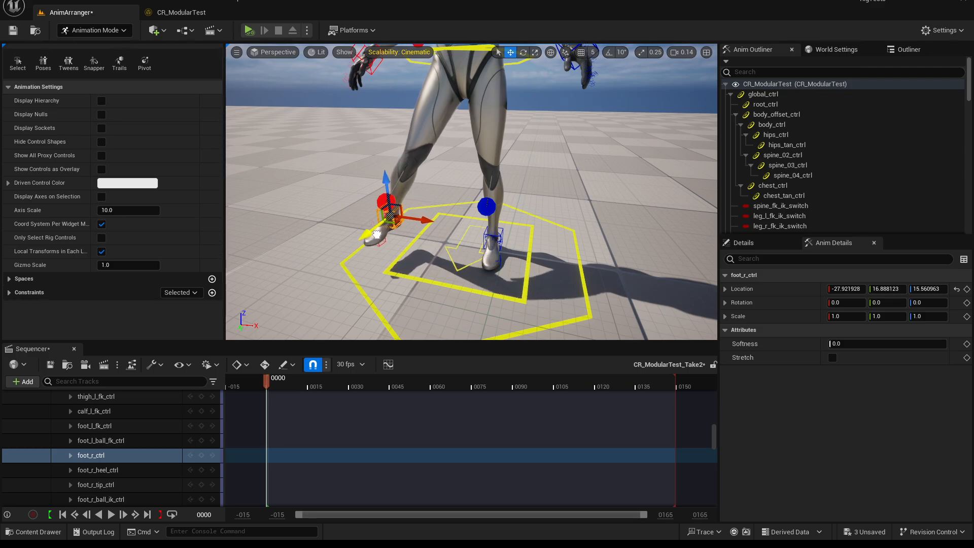
# Move the right leg's pole vector control outward to a location of about X -0.7, Y -19, Z 11.6.
pyautogui.click(371, 215)
pyautogui.press('e')
pyautogui.press('w')
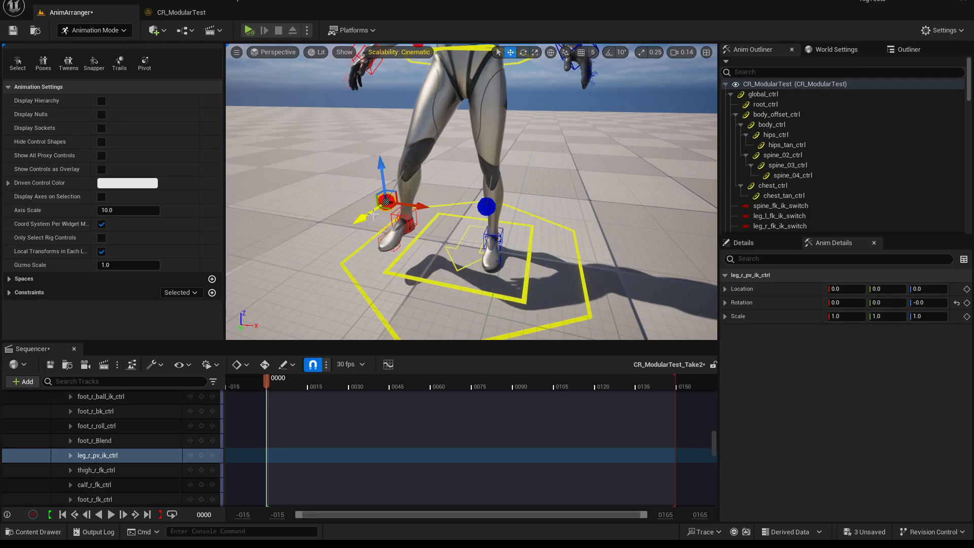
pyautogui.moveTo(371, 214); pyautogui.dragTo(319, 223)
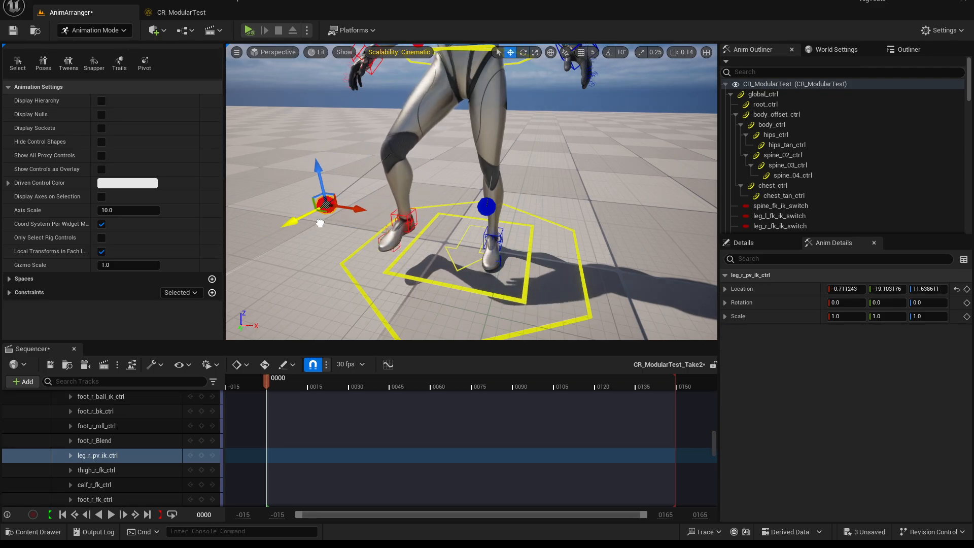
# Rotate body_ctrl to about 24°, -1°, 13° and check the pose of the legs and arms from several angles.
pyautogui.moveTo(320, 224); pyautogui.dragTo(320, 173, button='right')
pyautogui.click(445, 123)
pyautogui.press('e')
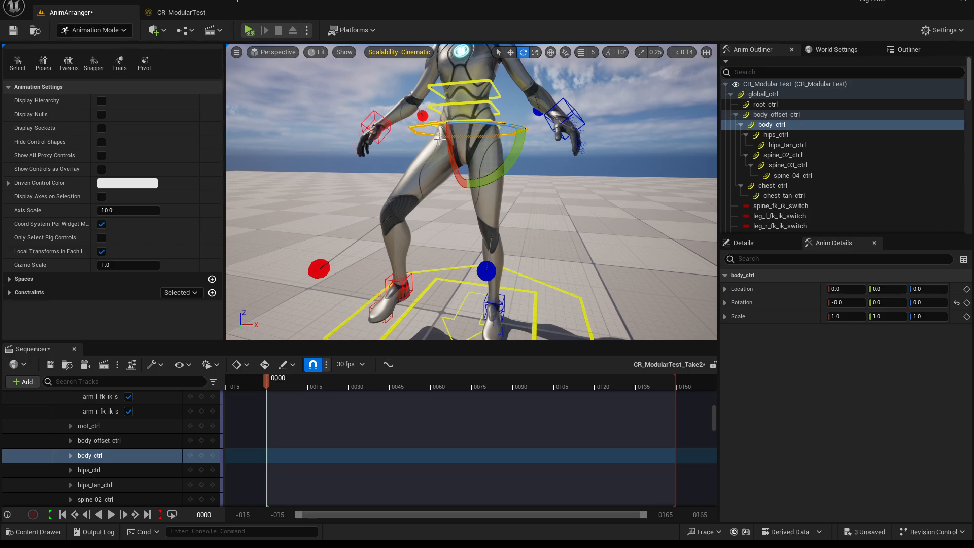
pyautogui.moveTo(450, 143); pyautogui.dragTo(430, 164)
pyautogui.moveTo(331, 178); pyautogui.dragTo(464, 185)
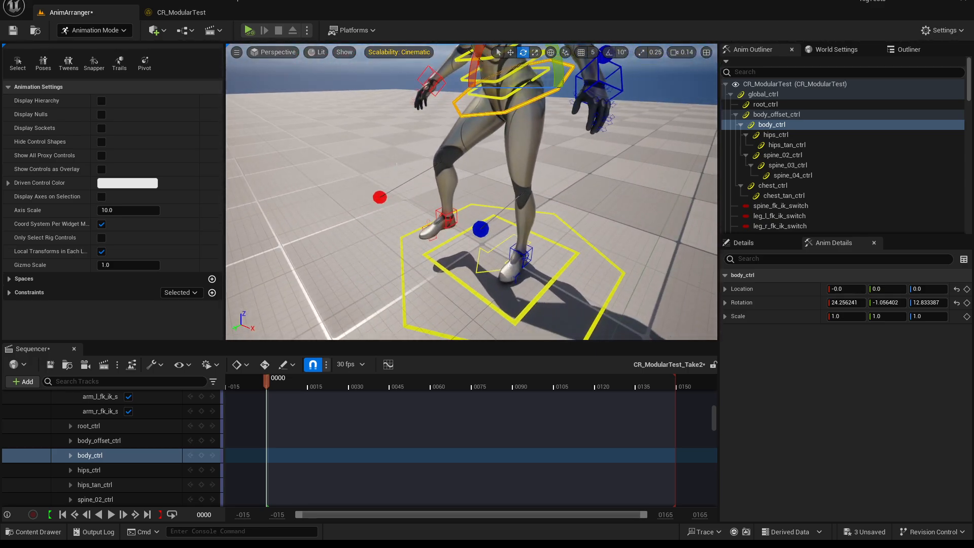
pyautogui.keyDown('alt'); pyautogui.moveTo(482, 266); pyautogui.dragTo(511, 217); pyautogui.keyUp('alt')
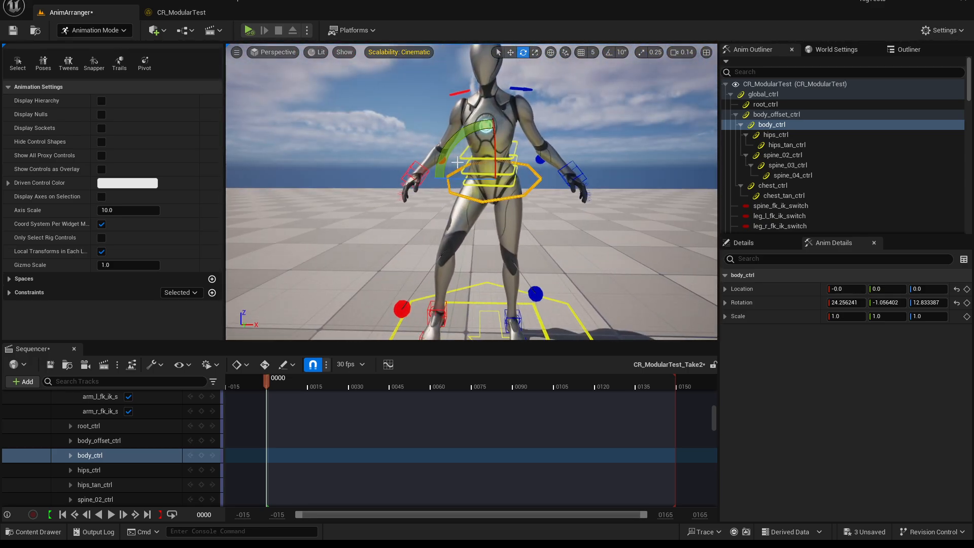